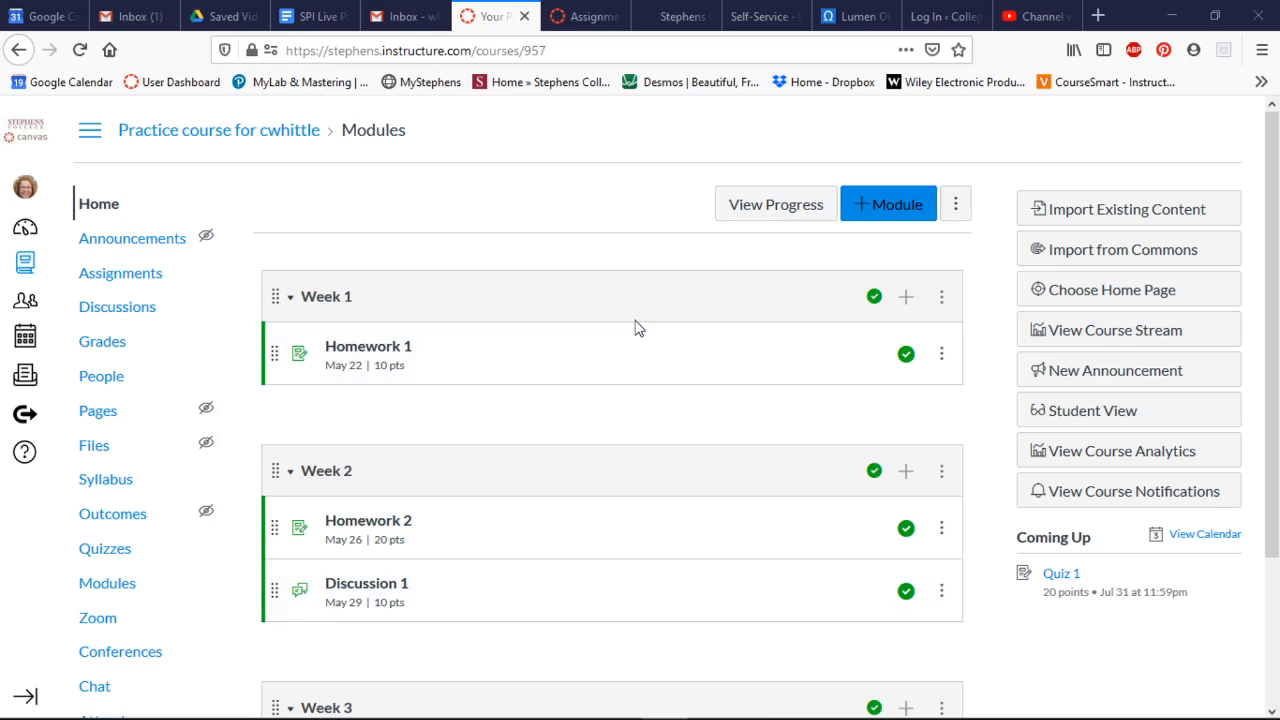
Collapse the Week 1 and Week 2 modules on the practice course's home page.
scroll(637, 328, down, 4)
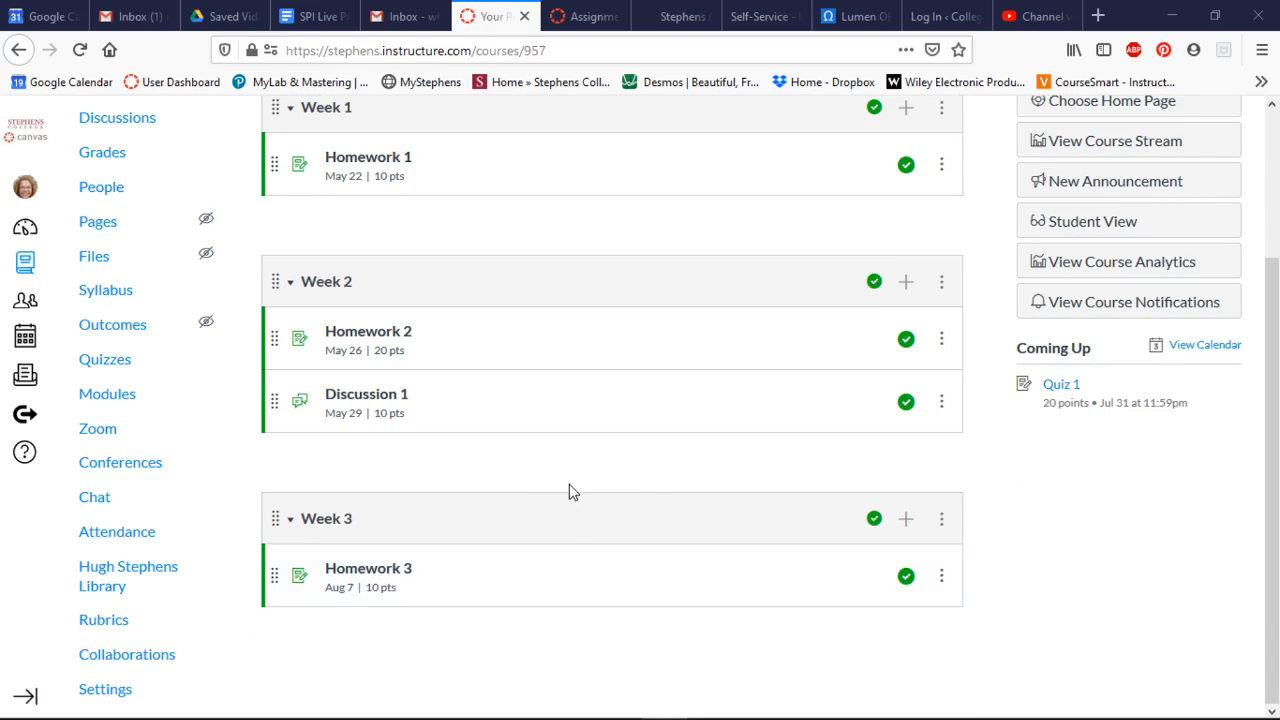
scroll(590, 507, up, 1)
scroll(590, 507, up, 4)
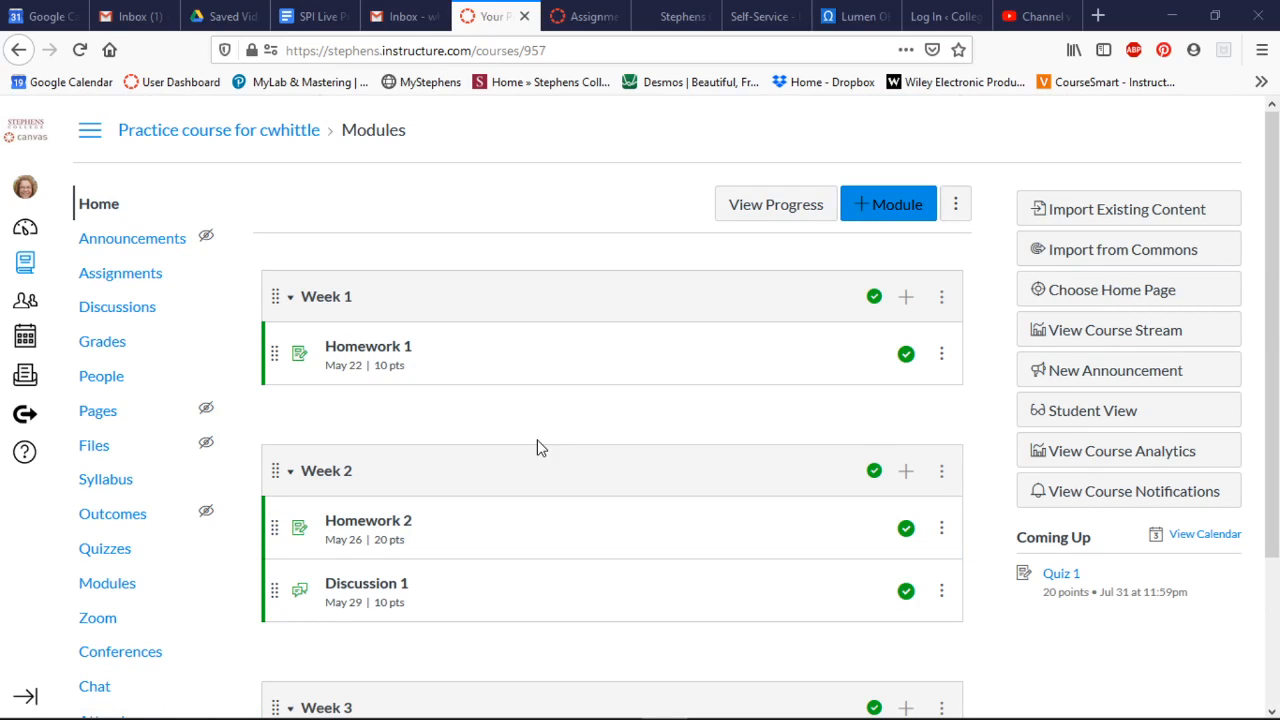
click(290, 300)
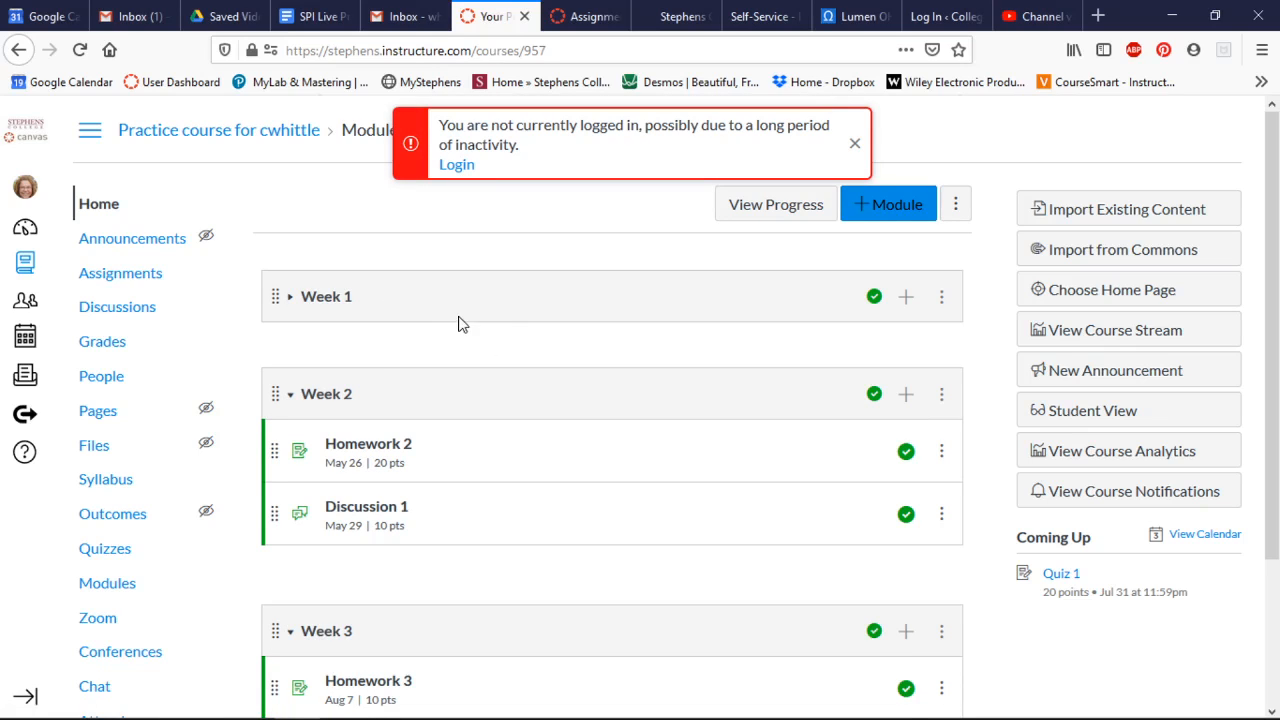
click(289, 400)
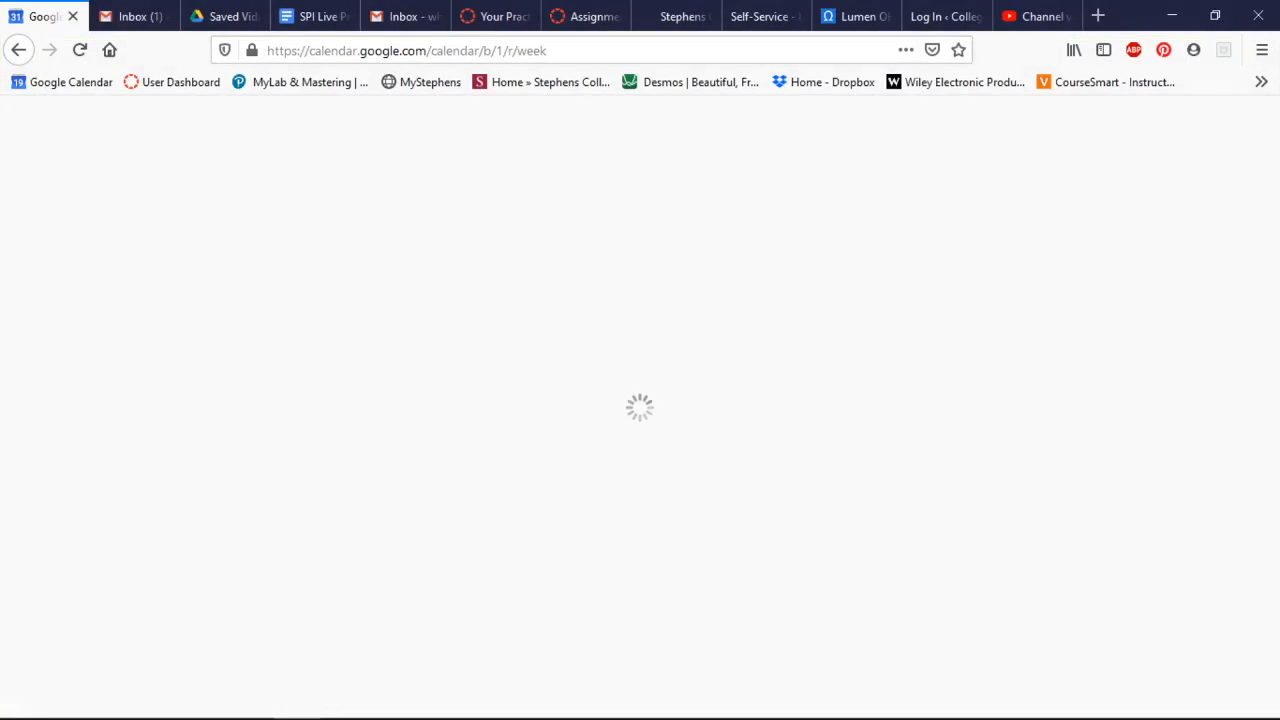
Return to the practice course and open the full list of all courses.
click(500, 16)
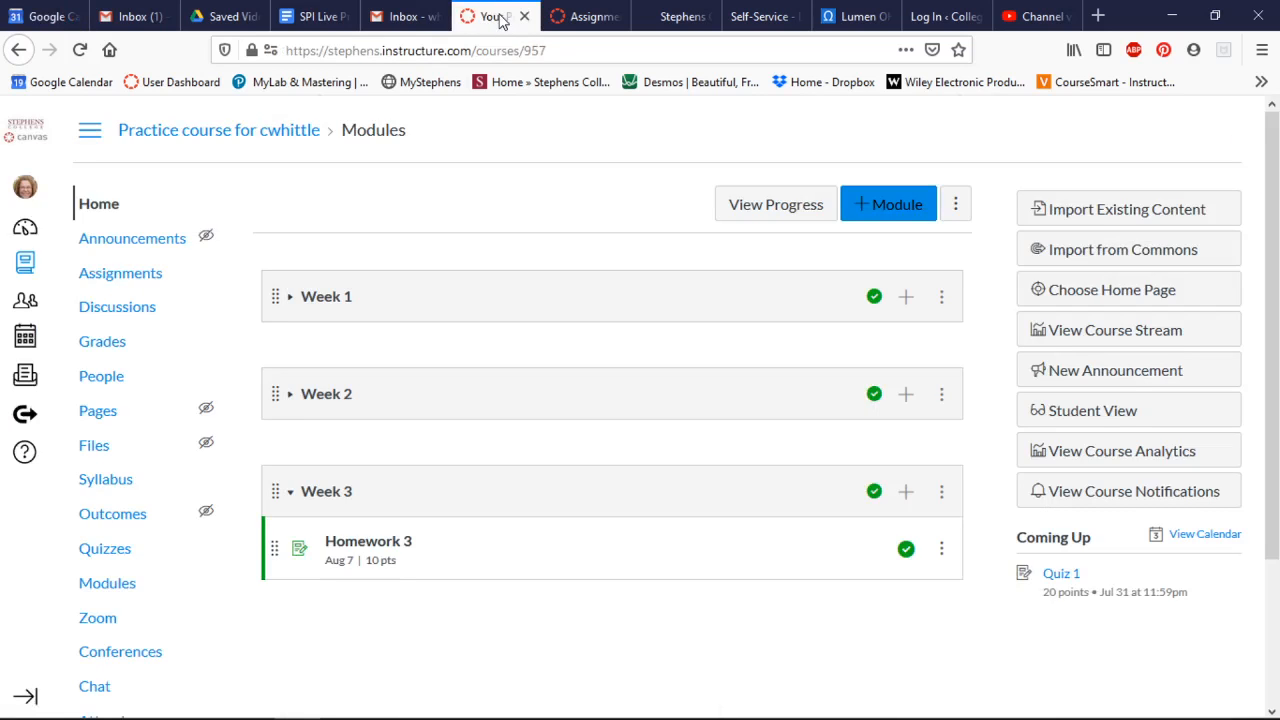
click(24, 272)
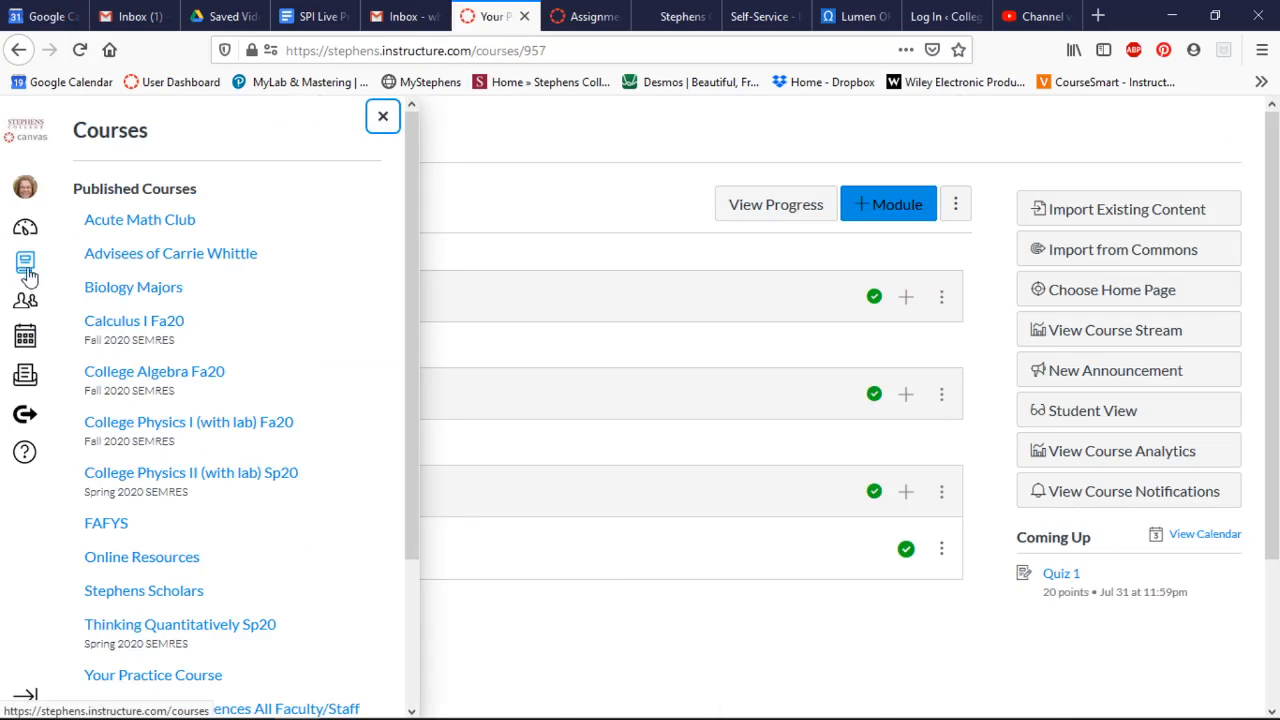
scroll(322, 362, down, 4)
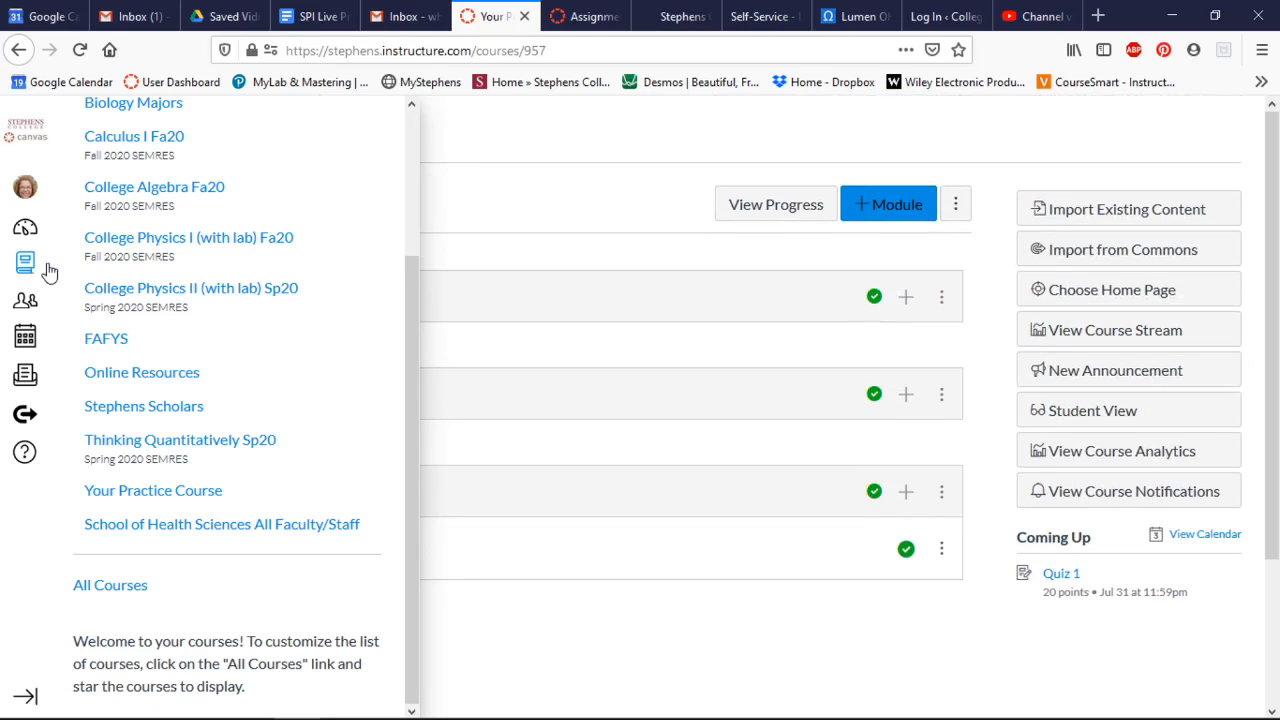
click(112, 590)
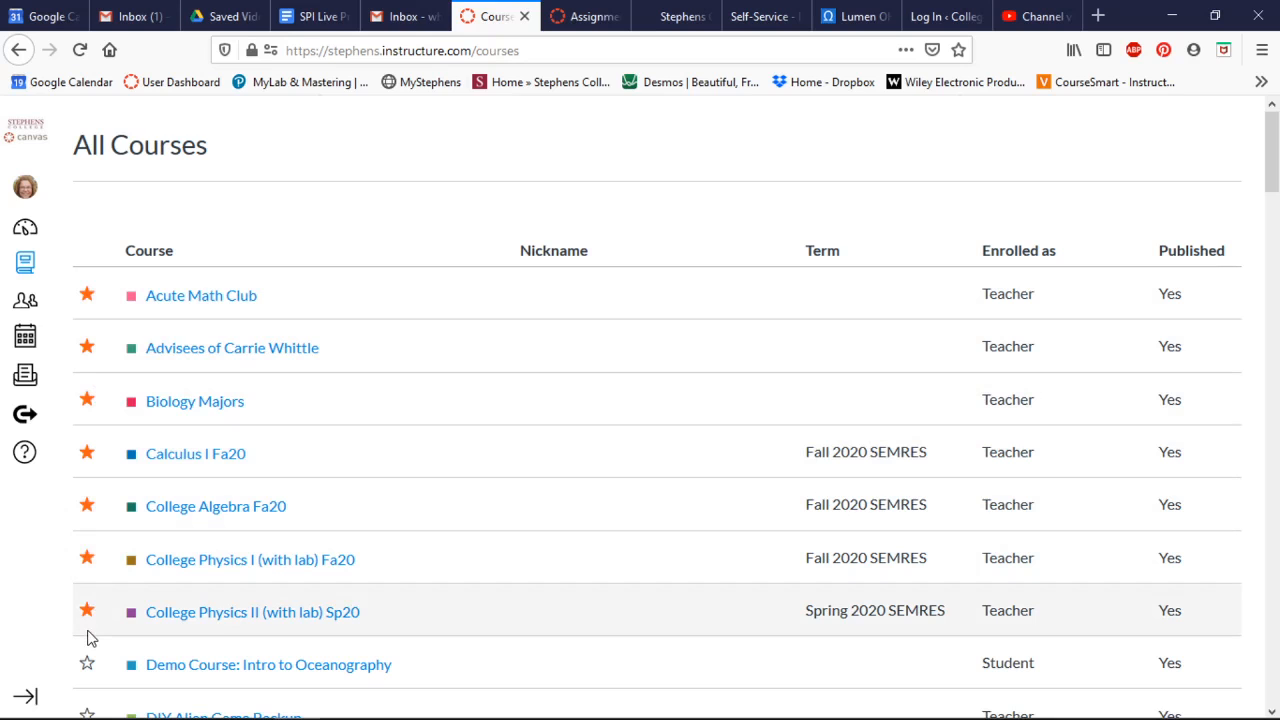
Remove FAFYS and College Physics I (with lab) Fa20 from the favorite courses and check the updated course menu.
scroll(87, 636, down, 3)
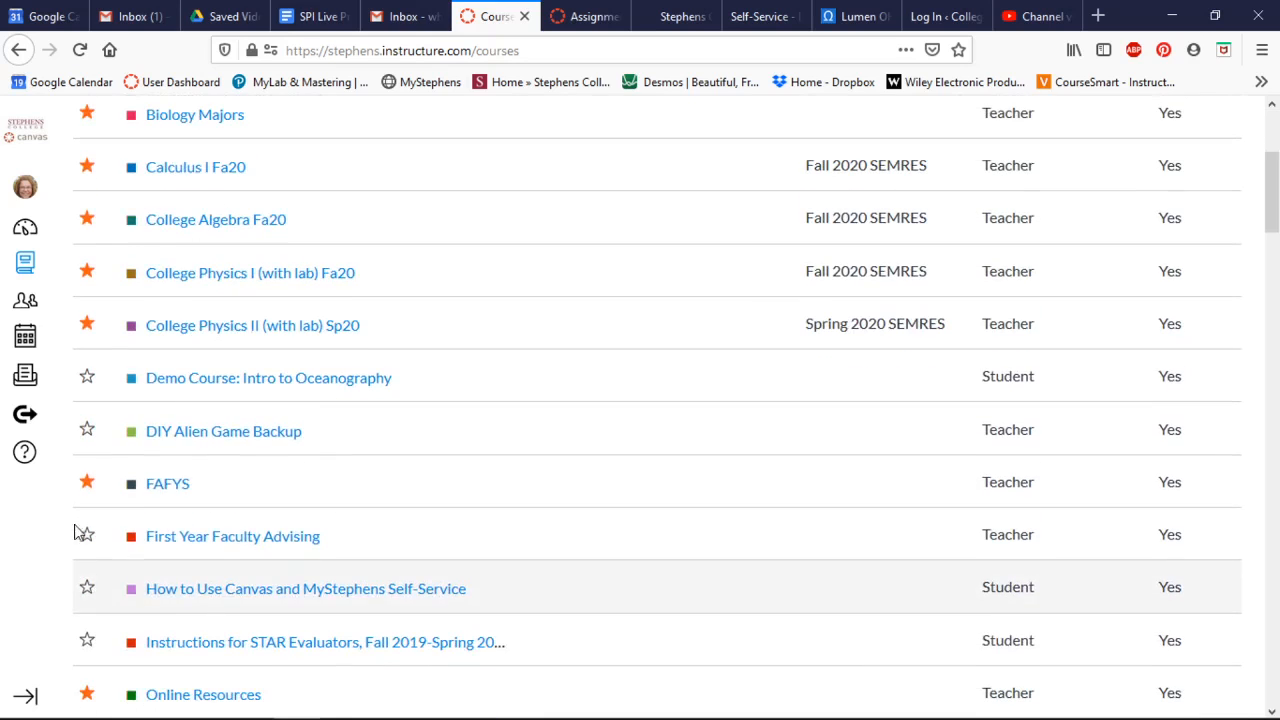
scroll(86, 432, up, 3)
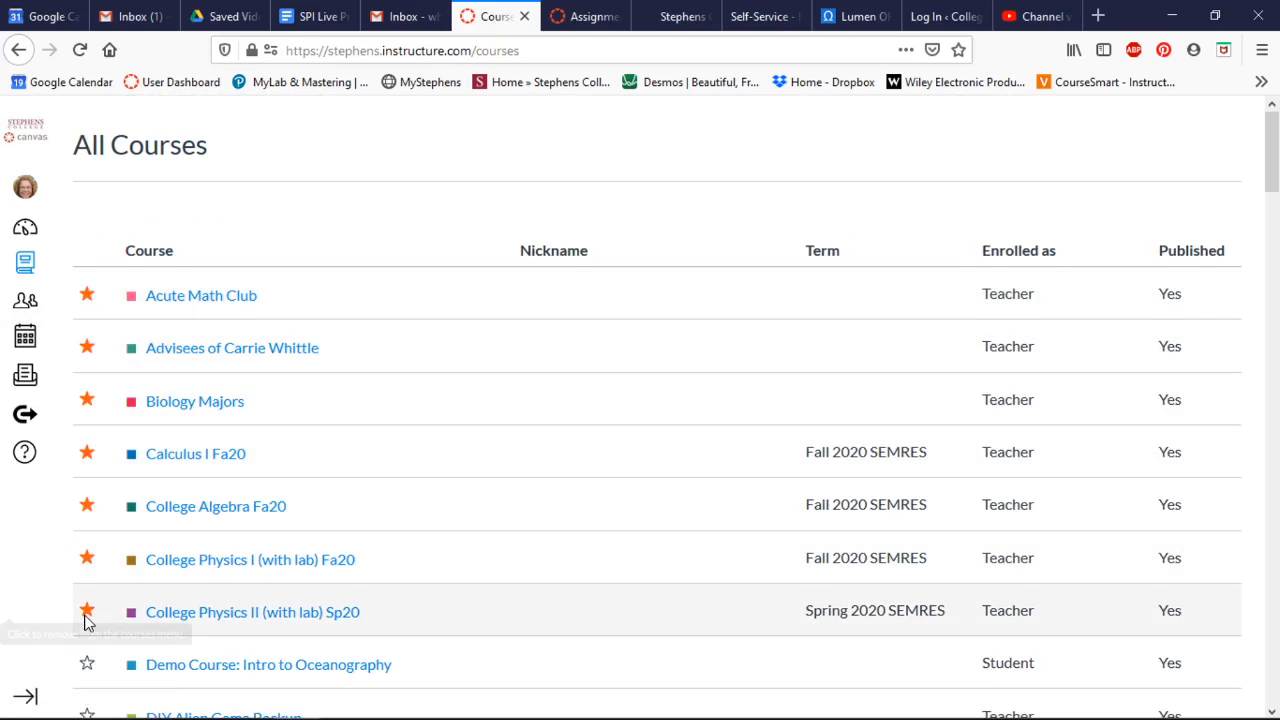
scroll(87, 620, down, 1)
scroll(87, 620, down, 2)
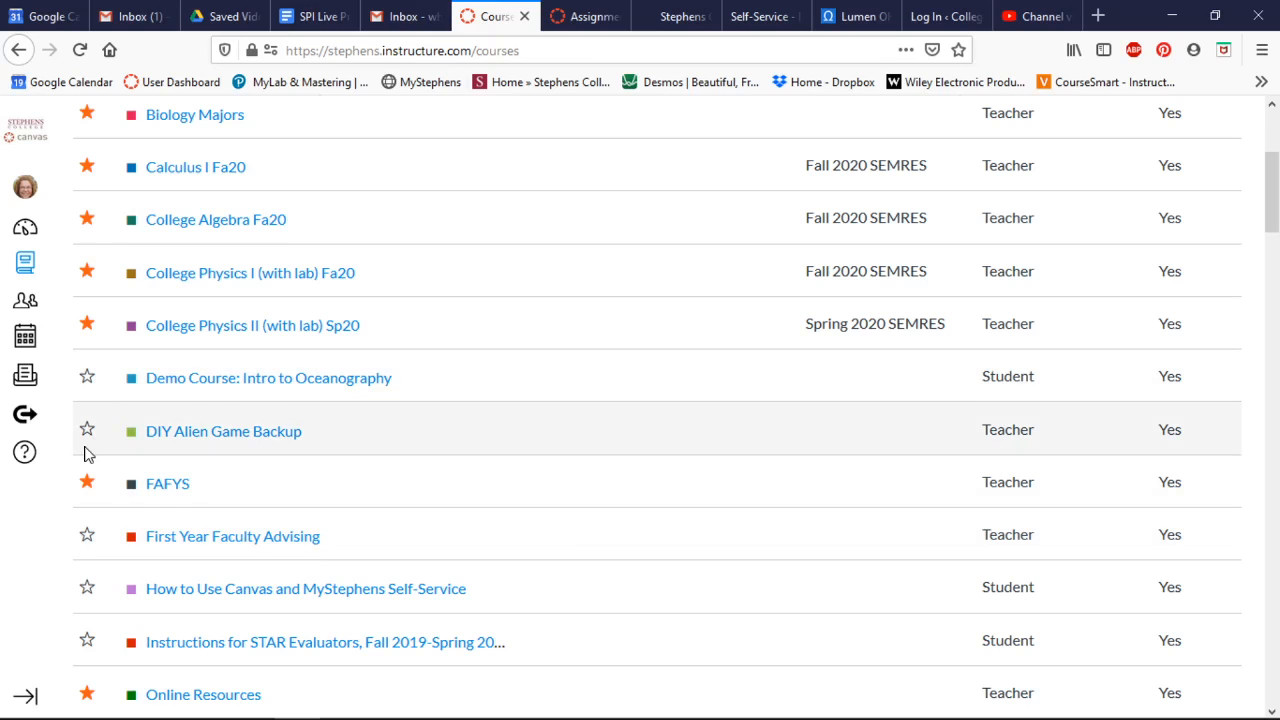
scroll(84, 452, up, 3)
scroll(84, 452, down, 3)
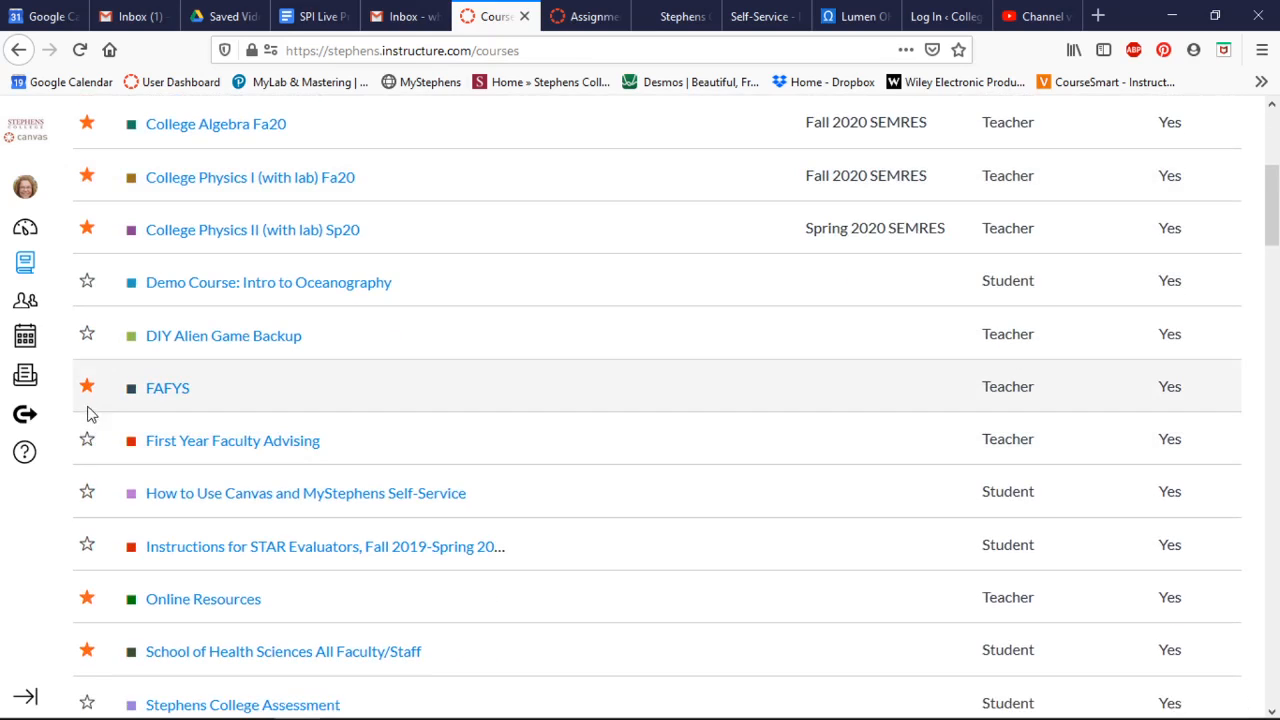
click(86, 388)
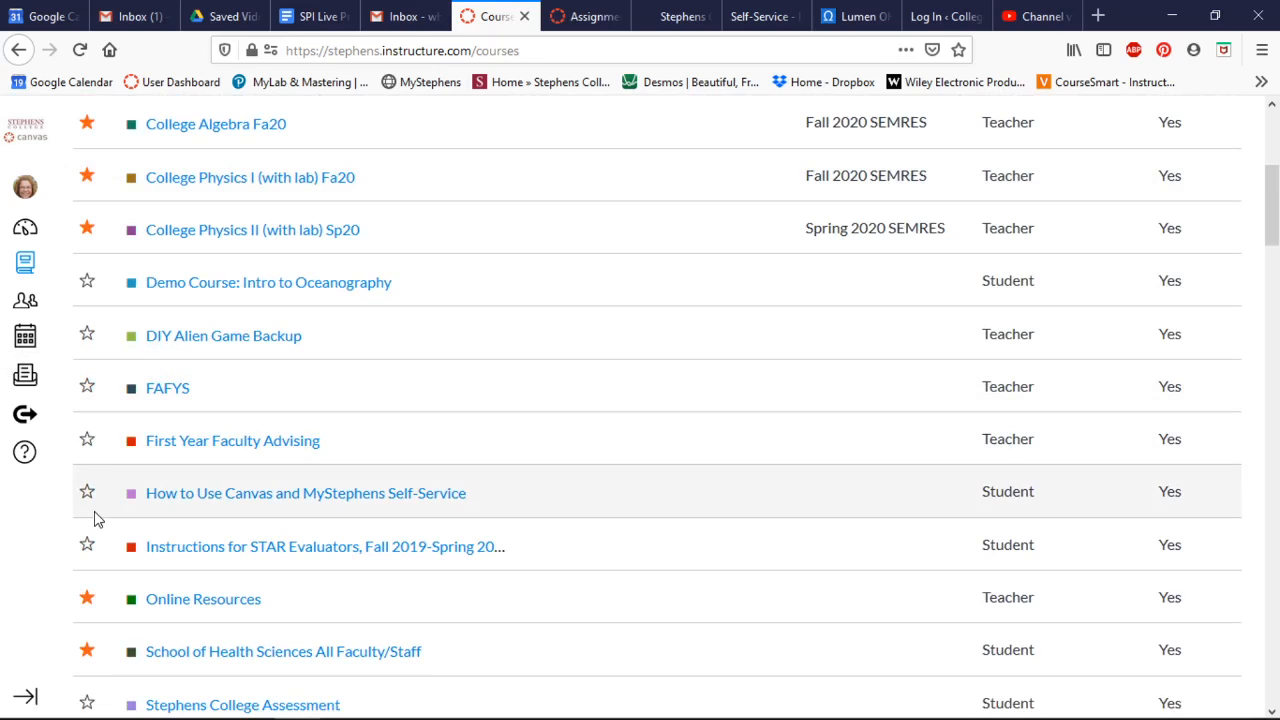
scroll(96, 519, up, 3)
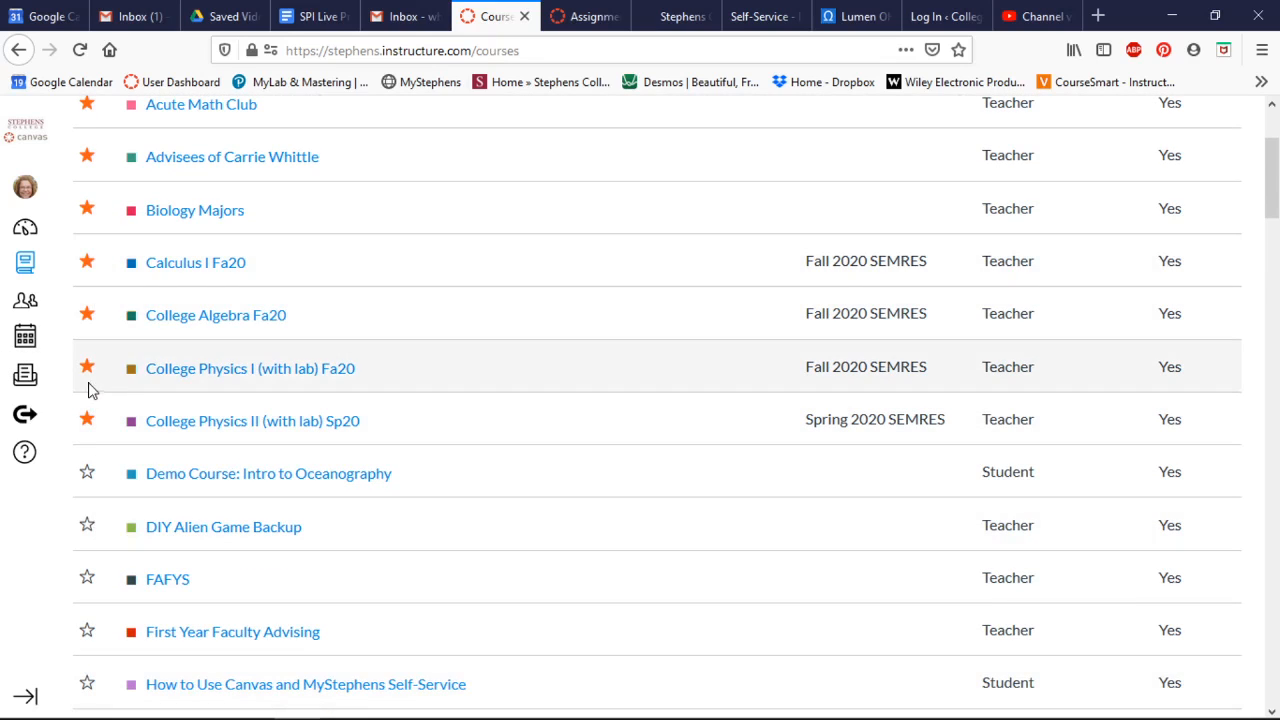
click(88, 370)
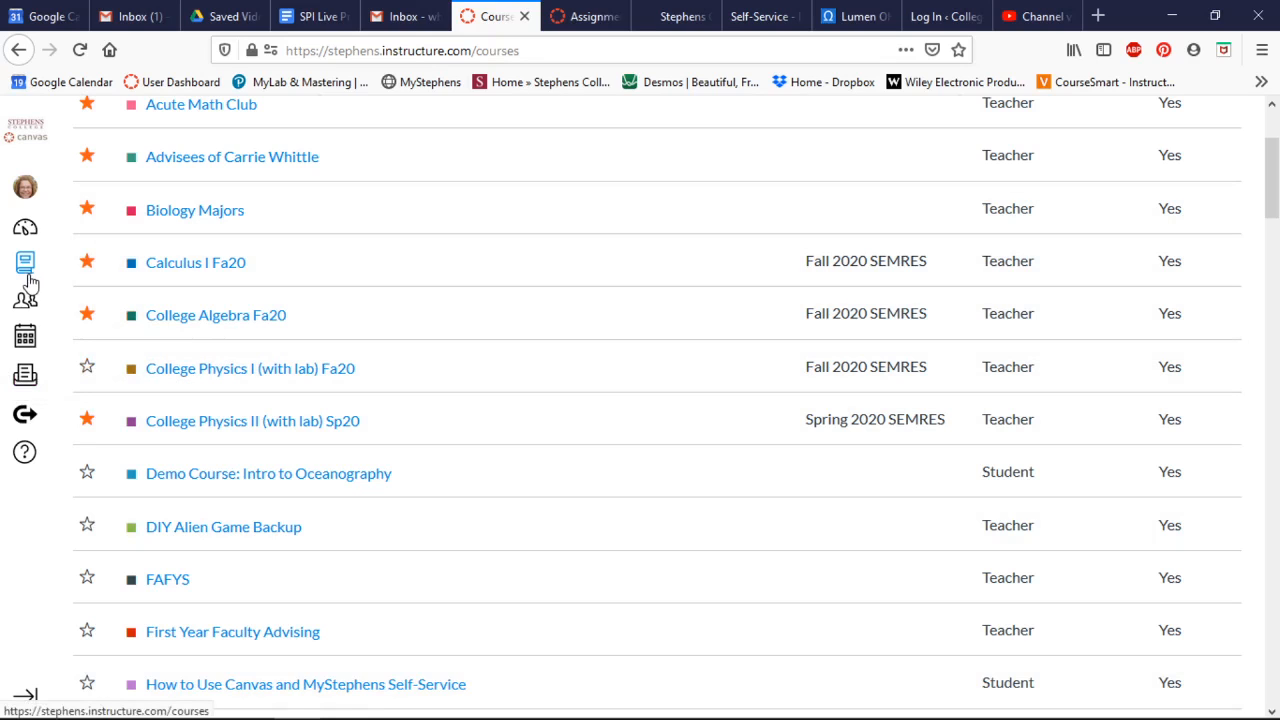
scroll(277, 237, up, 3)
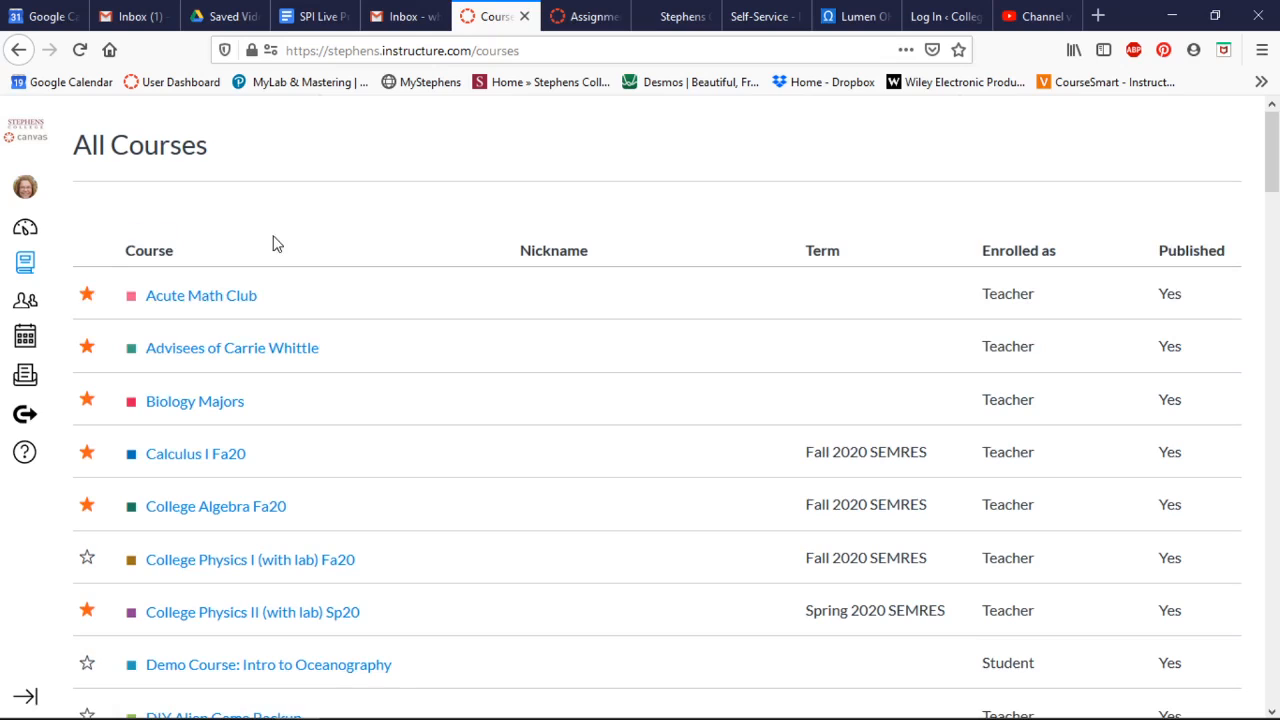
click(24, 264)
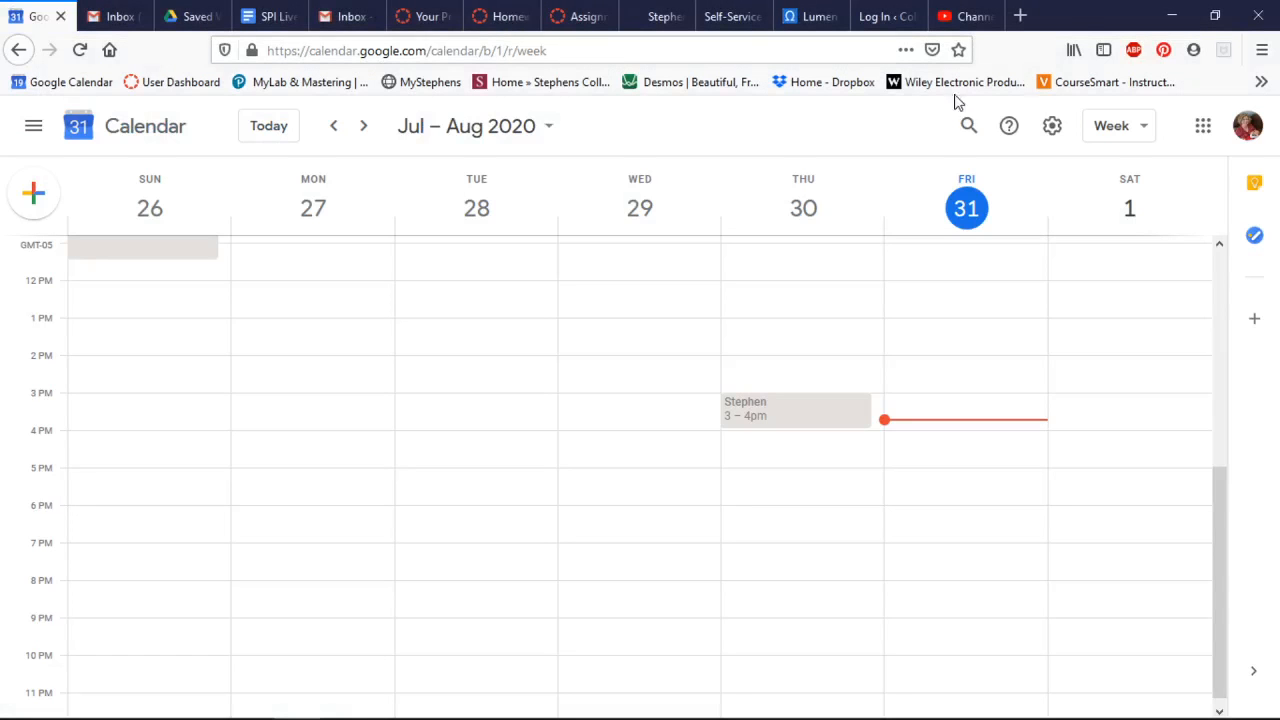
Switch to the Homework 3 assignment page and open its submissions in SpeedGrader.
click(470, 17)
click(503, 17)
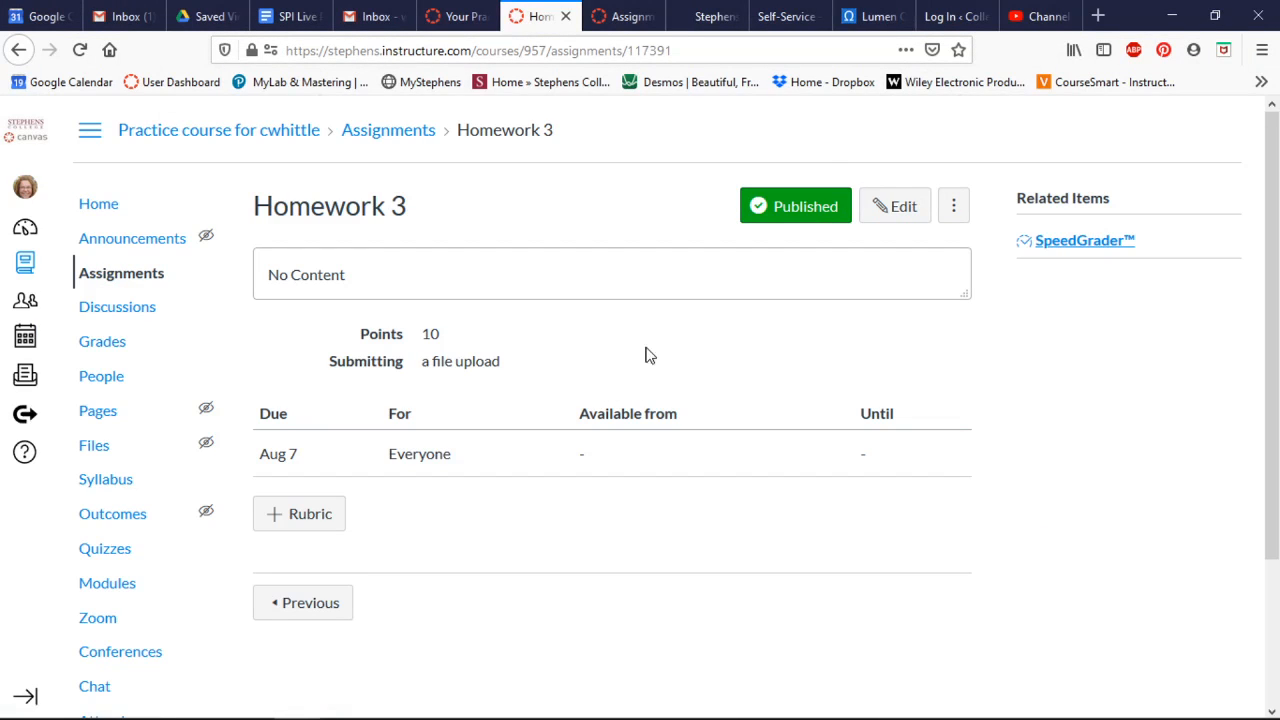
click(1073, 243)
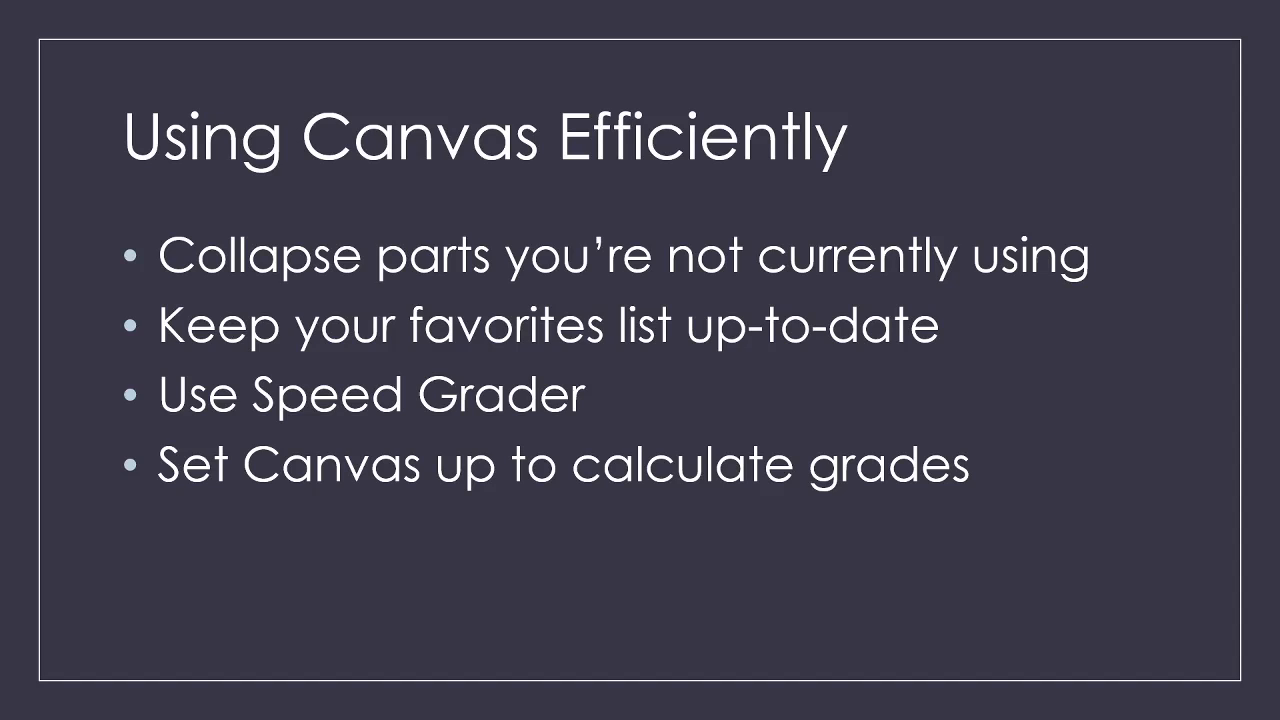
key(Right)
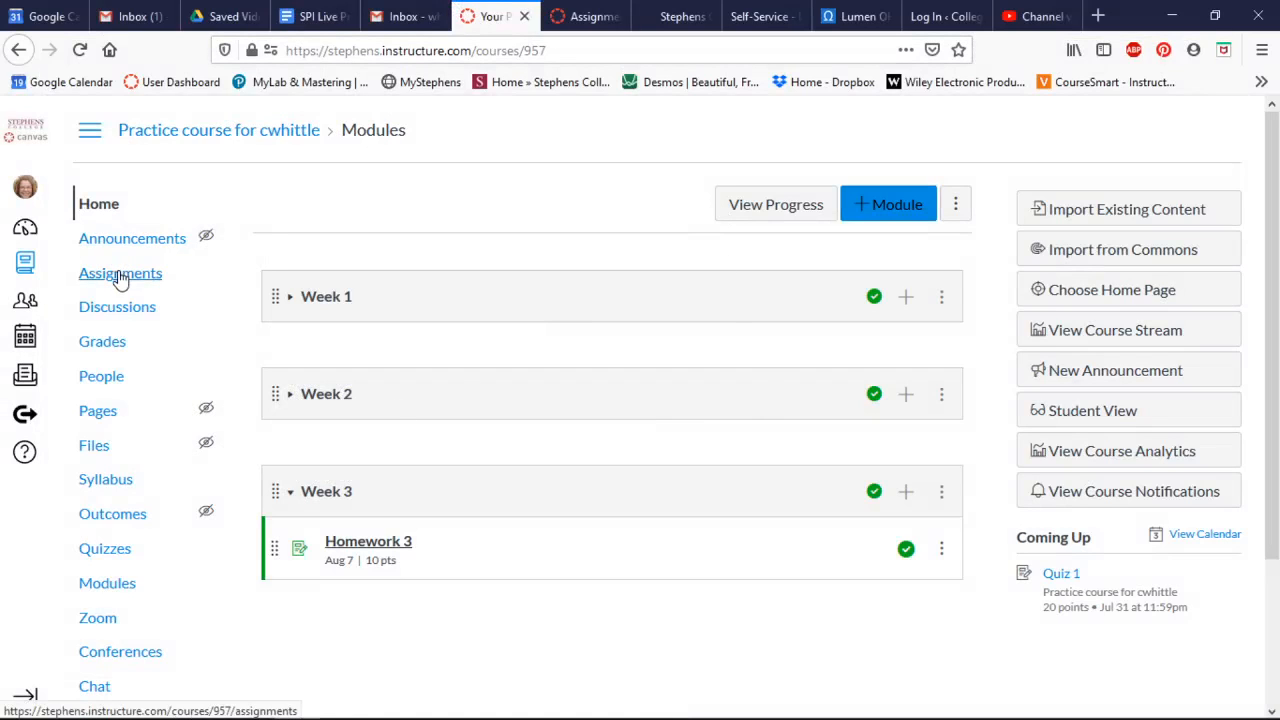
Open the course's assignment list and review how to weight the final grade by assignment groups, leaving the weighting unsaved.
click(108, 280)
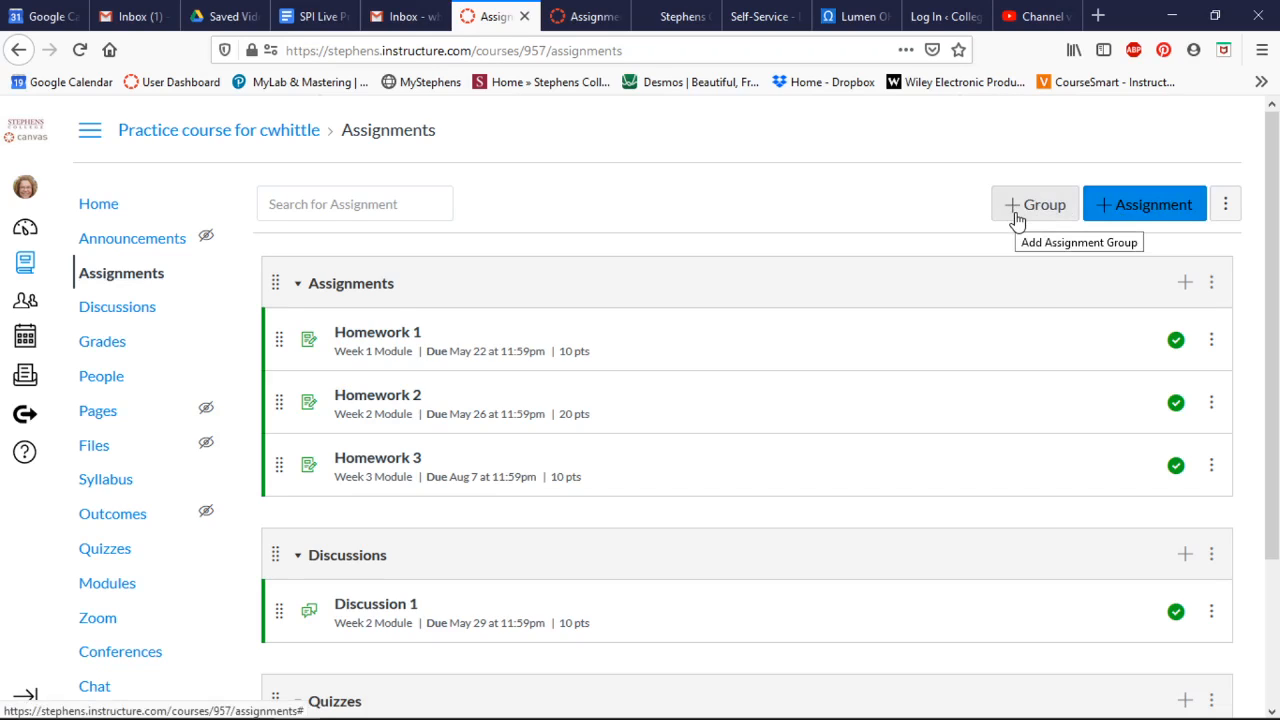
click(1227, 207)
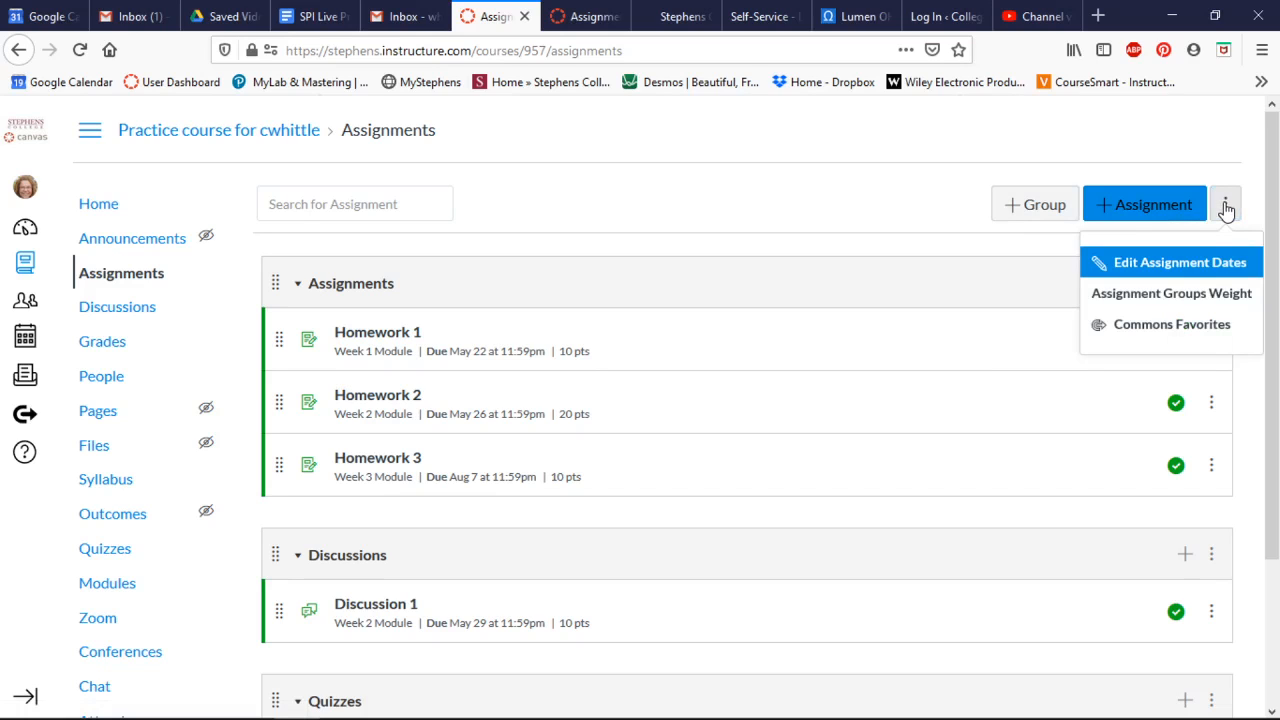
click(1163, 300)
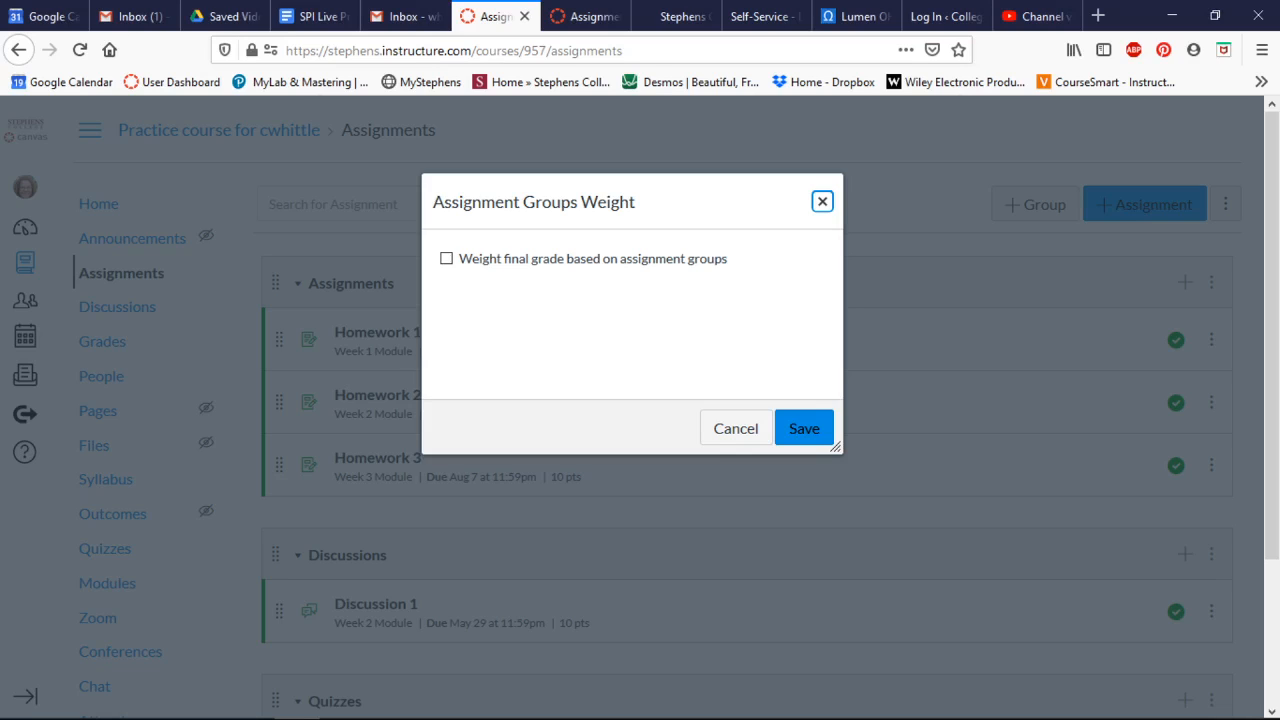
click(449, 262)
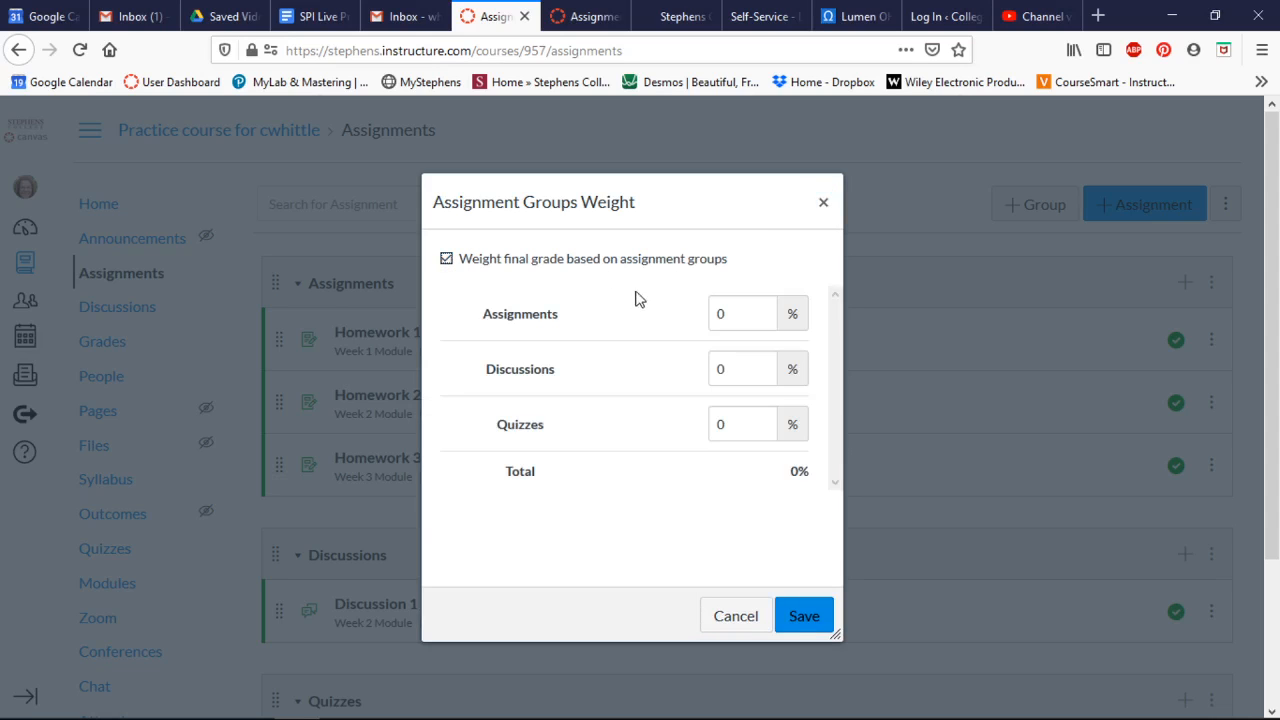
click(722, 318)
click(736, 616)
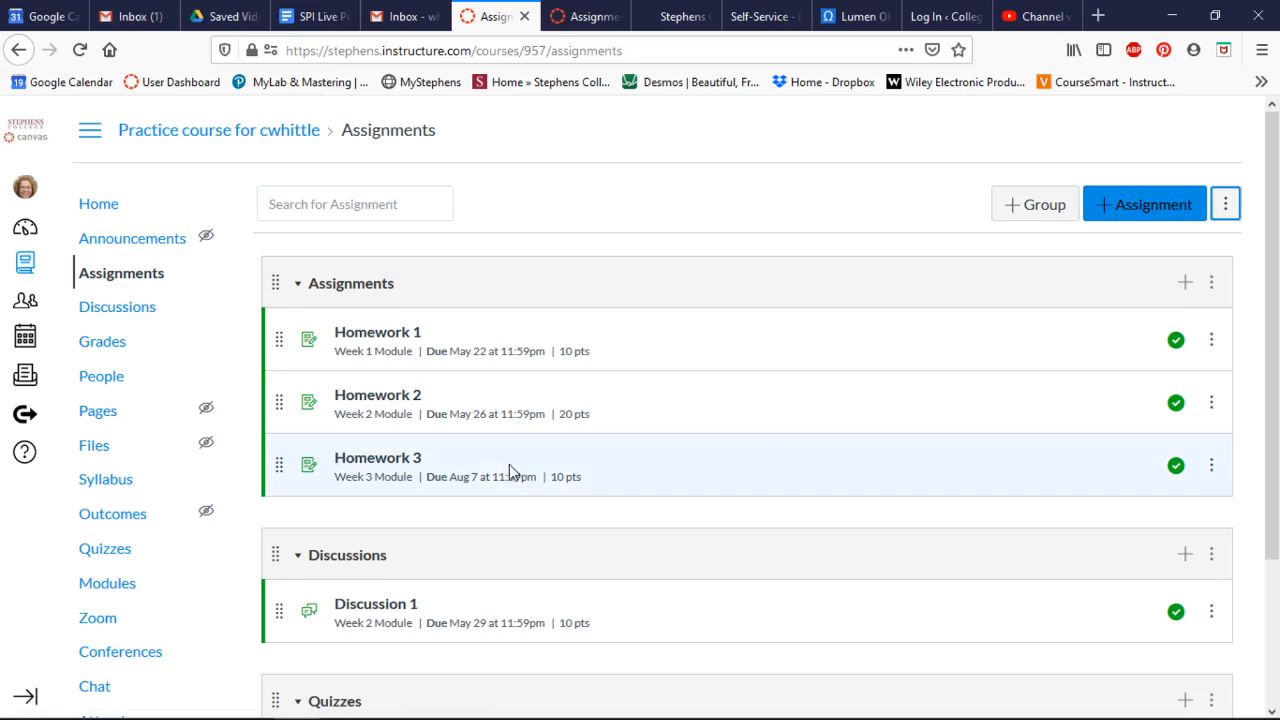
Set the Assignments group to ignore 1 lowest score per student and never drop Homework 3, and save the rules.
click(1211, 284)
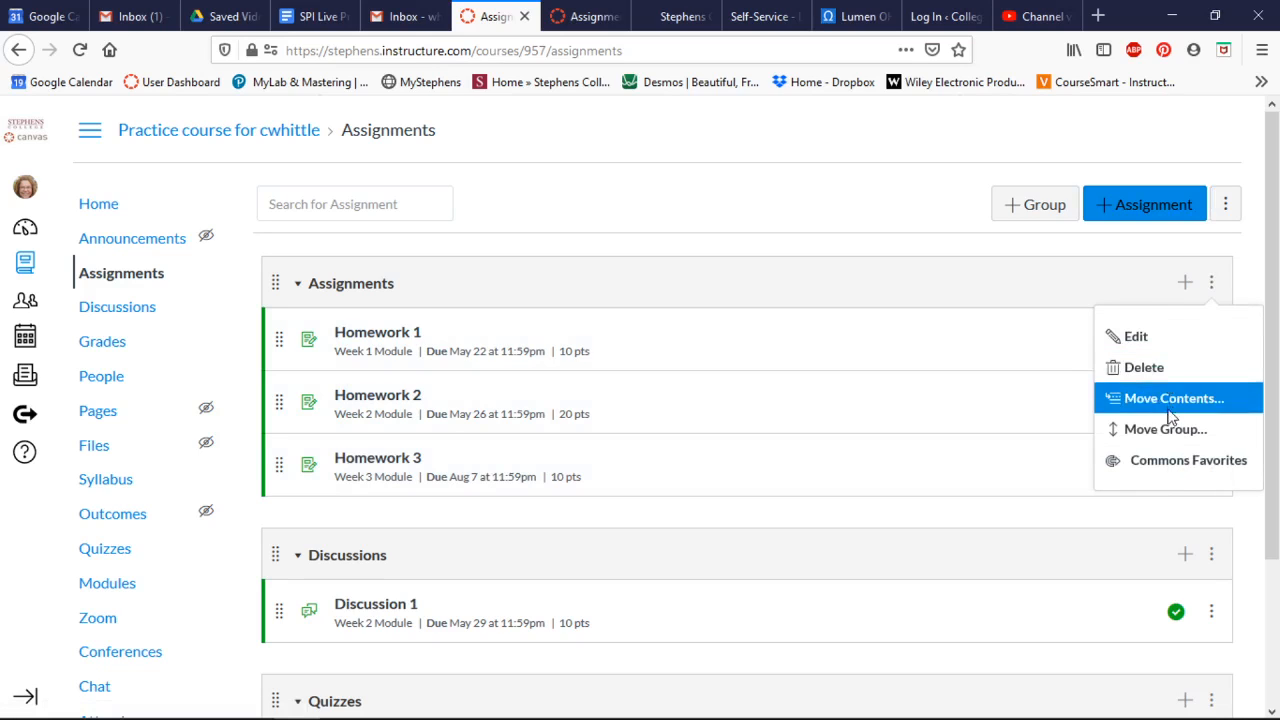
click(1130, 340)
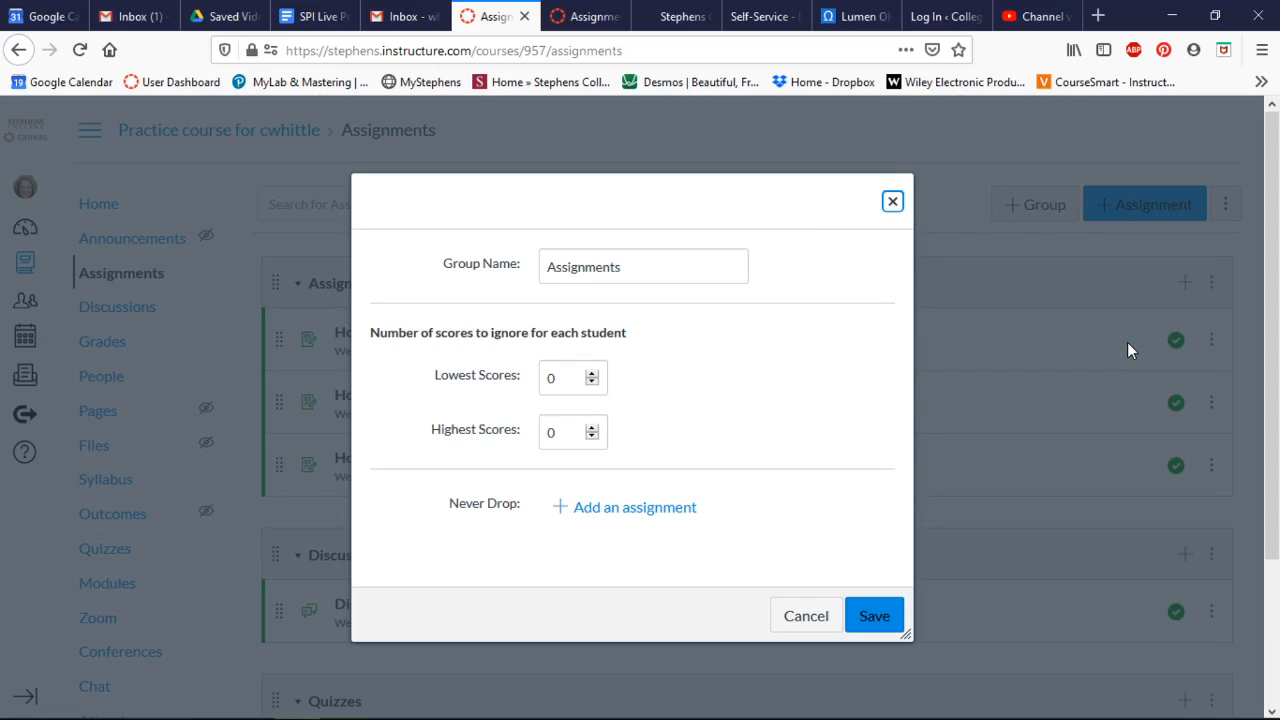
click(589, 373)
click(615, 515)
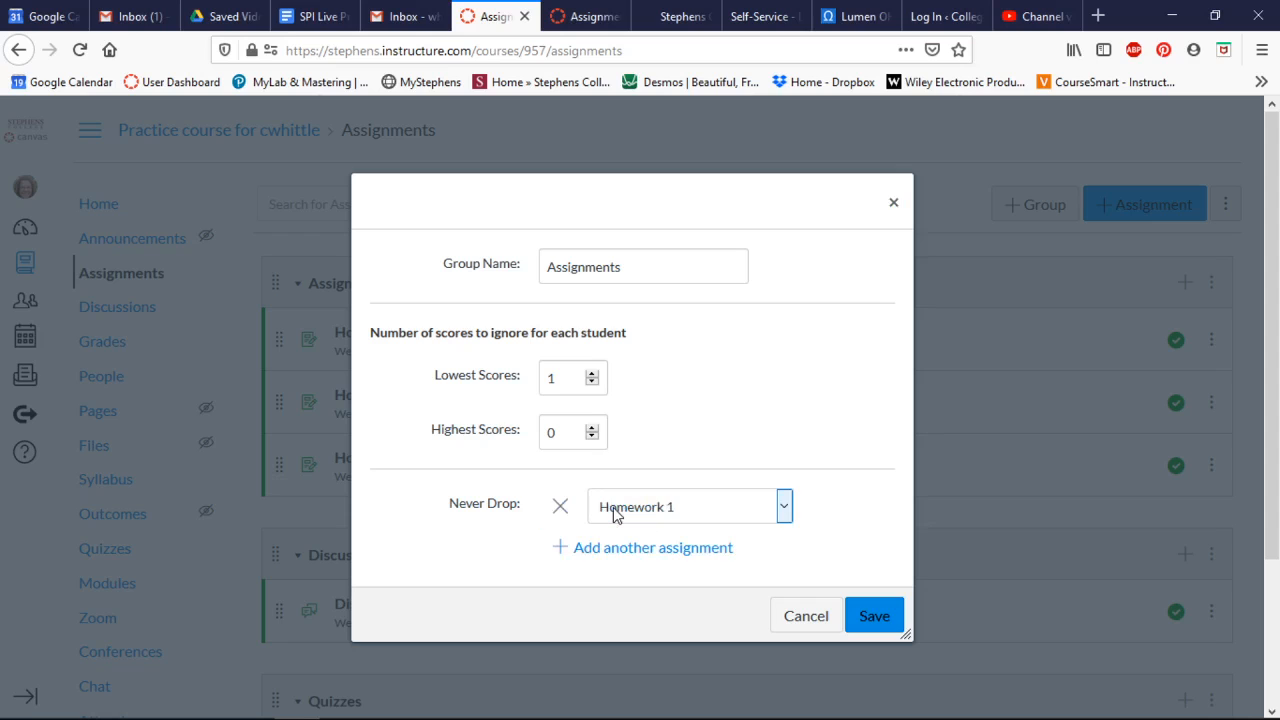
click(783, 508)
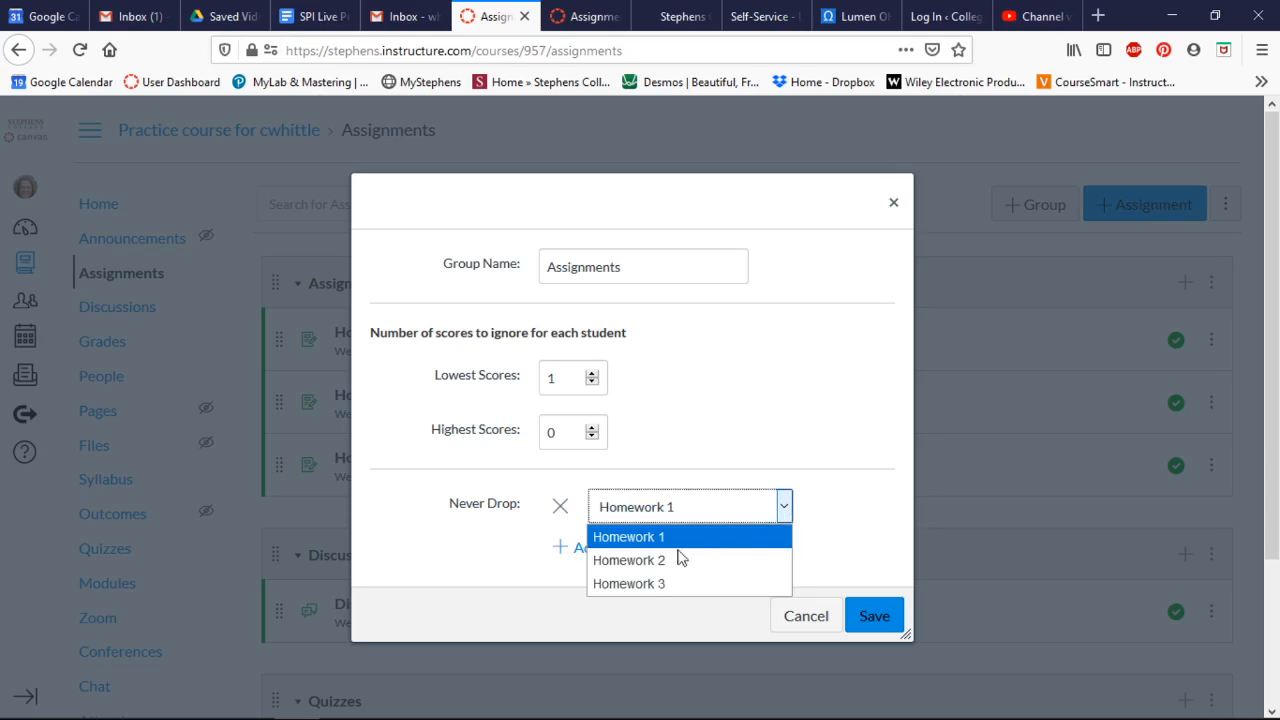
click(663, 585)
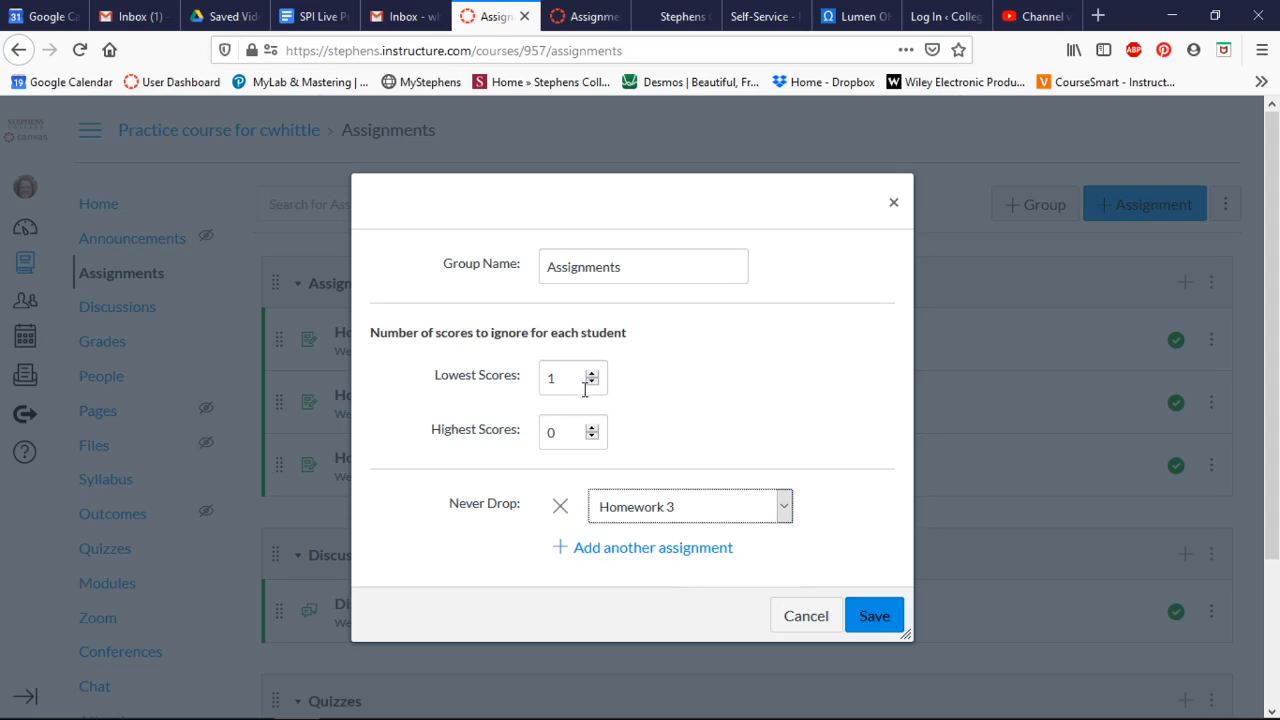
click(890, 622)
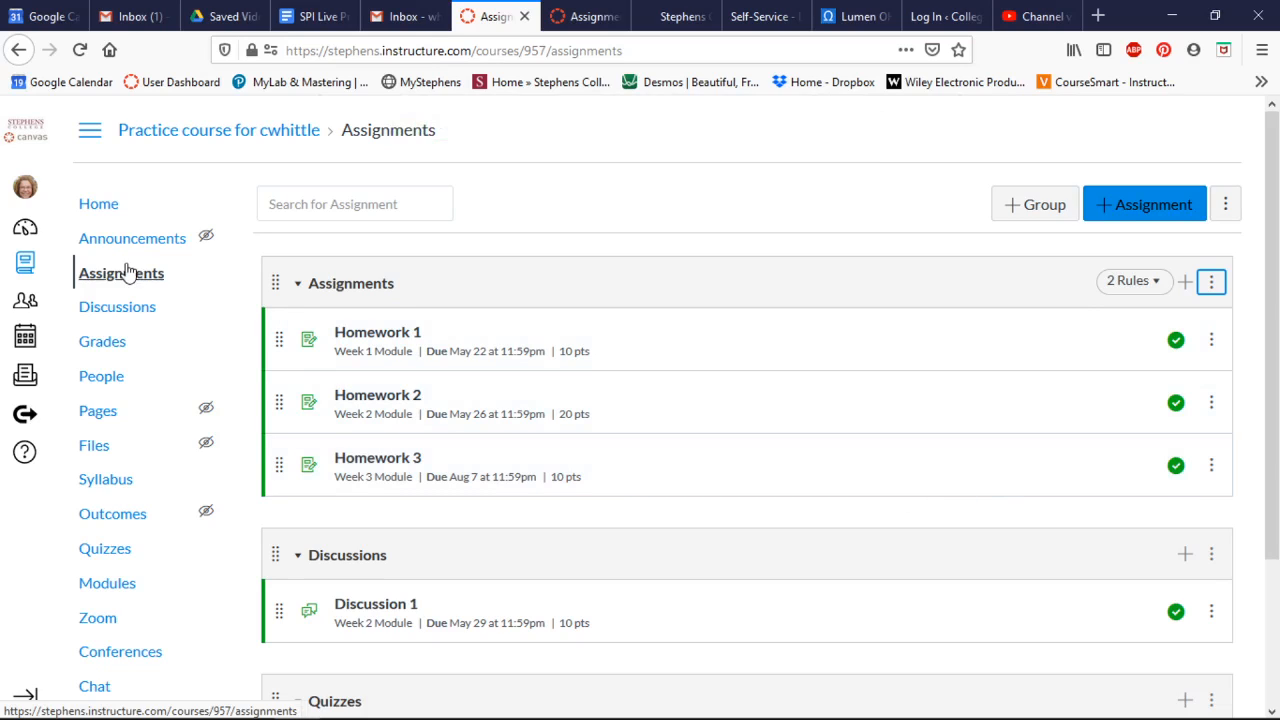
Open the course gradebook and review its late policy settings for missing and late submissions, leaving them unchanged.
click(107, 345)
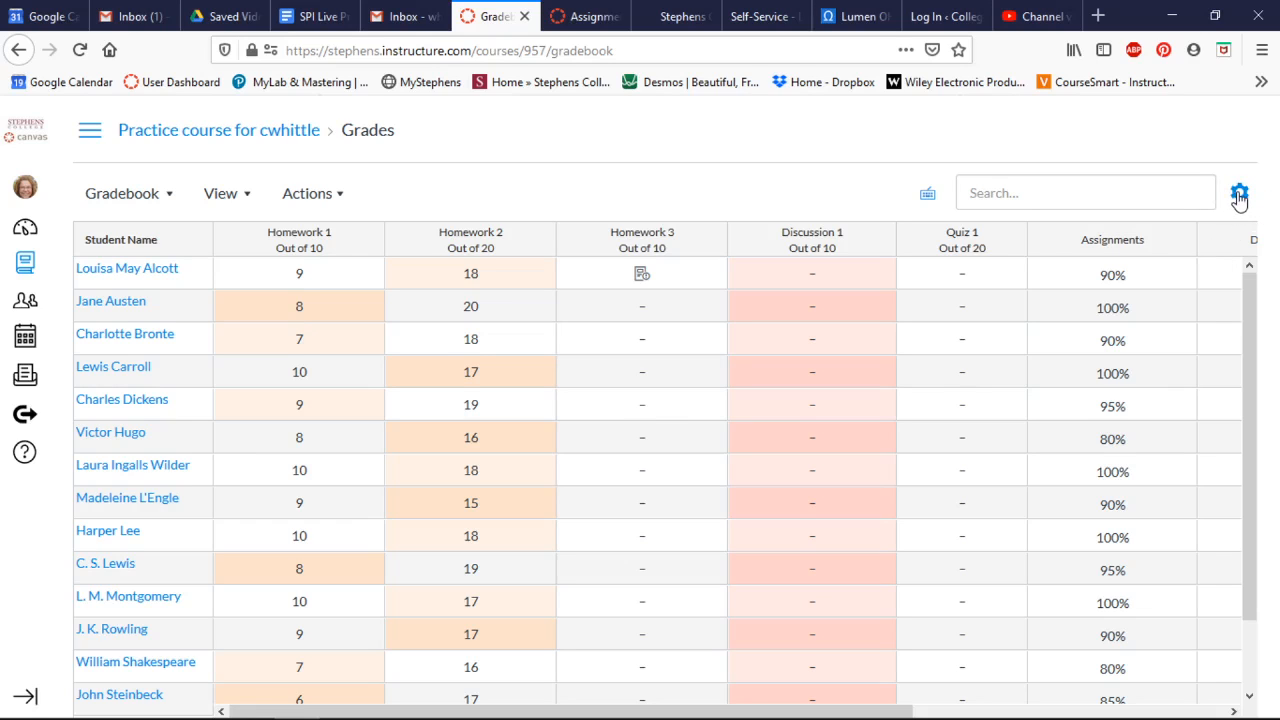
click(1239, 195)
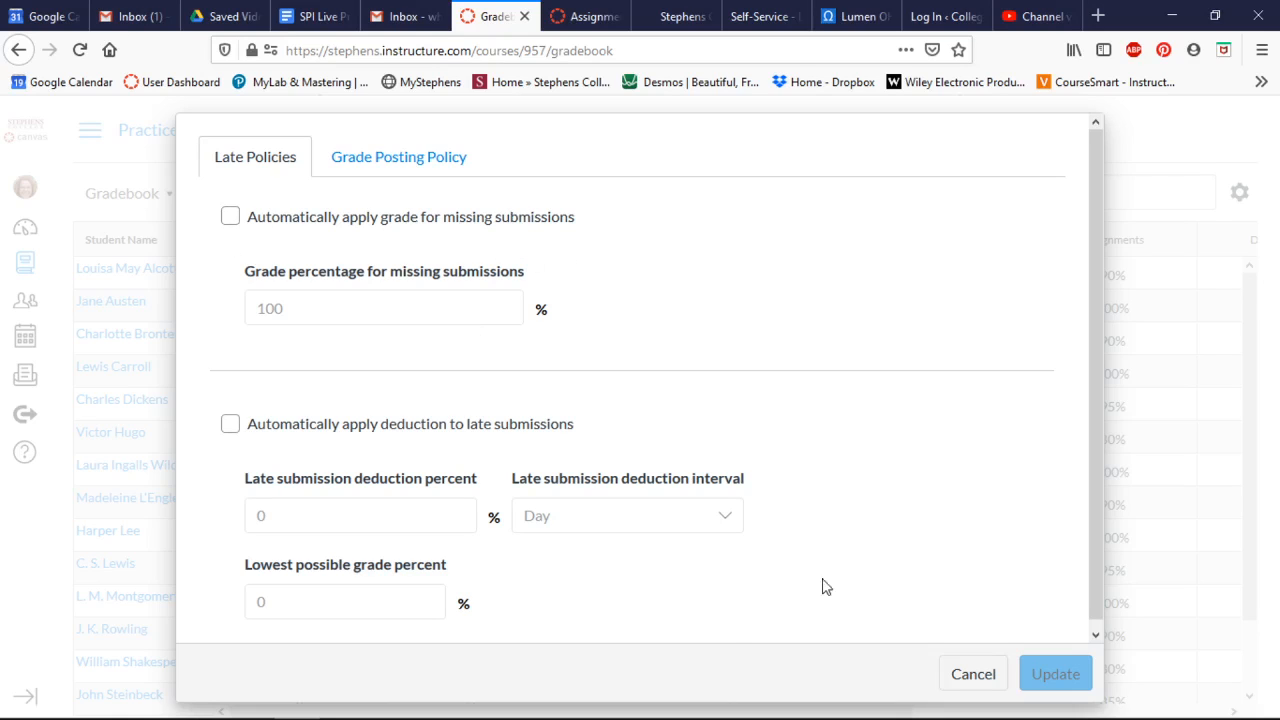
click(962, 676)
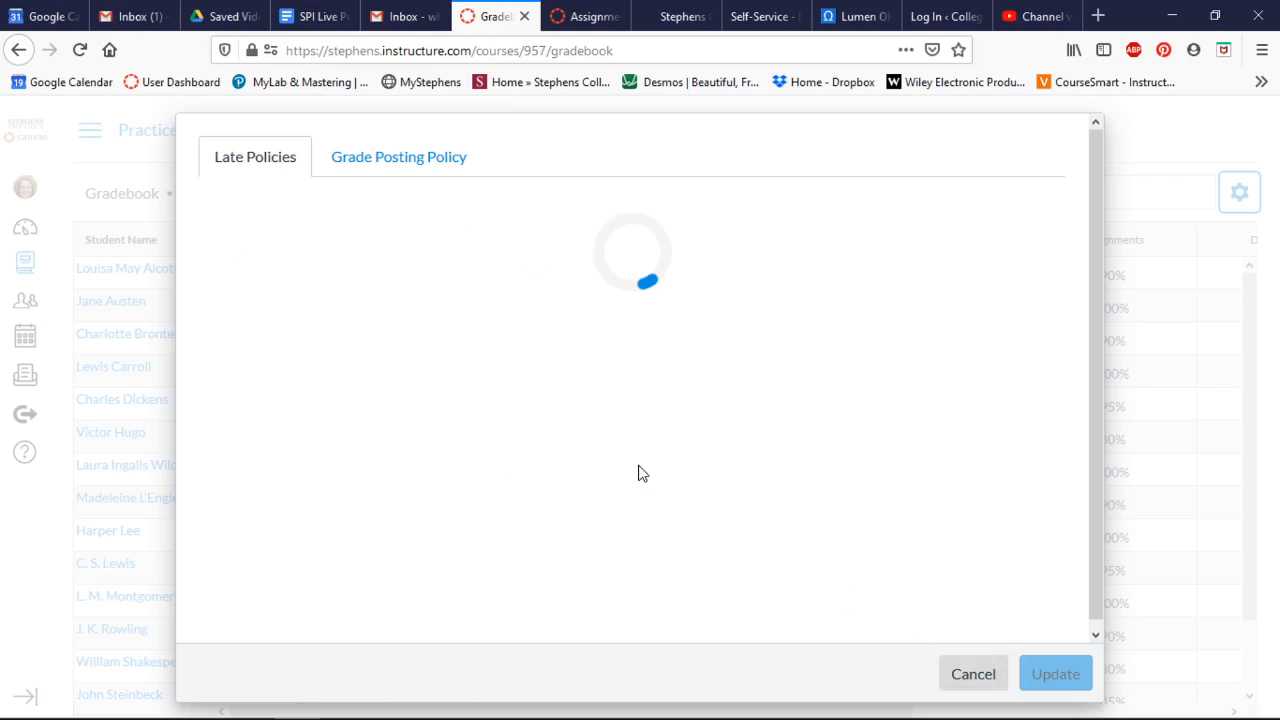